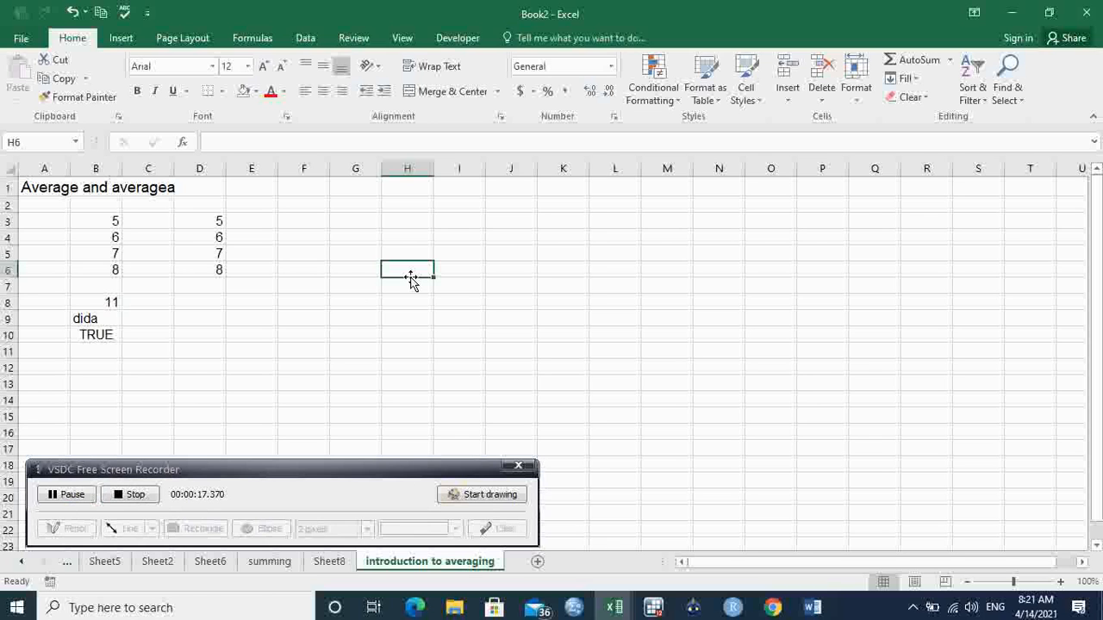
- Examine the worksheet title and the numbers, blank cell, text entry and logical value in B3:B10
{"action": "left_click", "coordinate": [317, 297]}
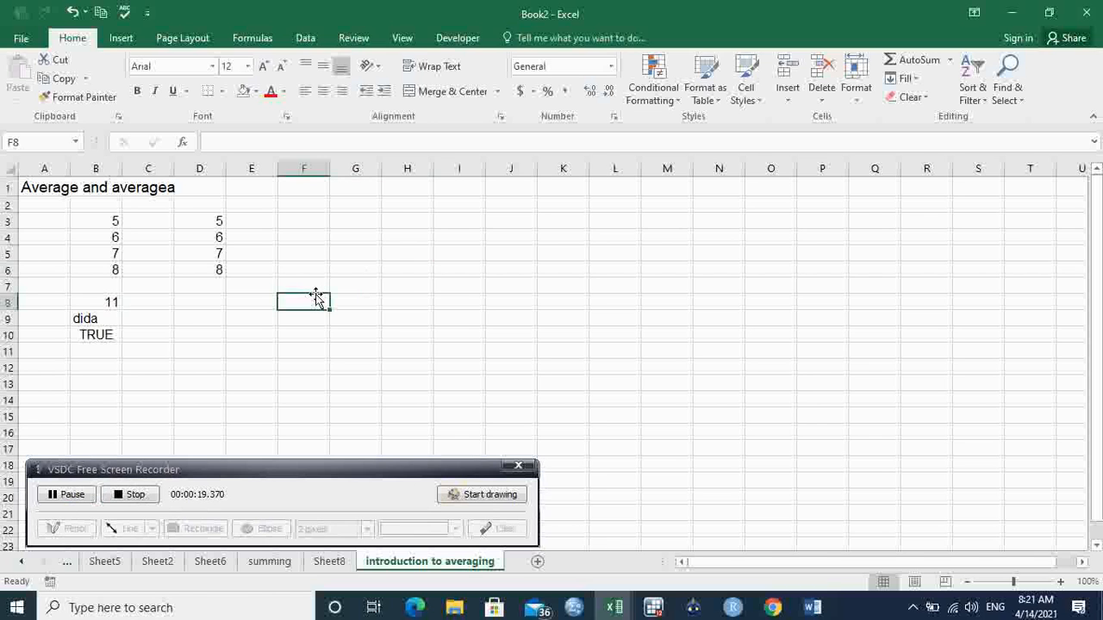
{"action": "left_click", "coordinate": [54, 190]}
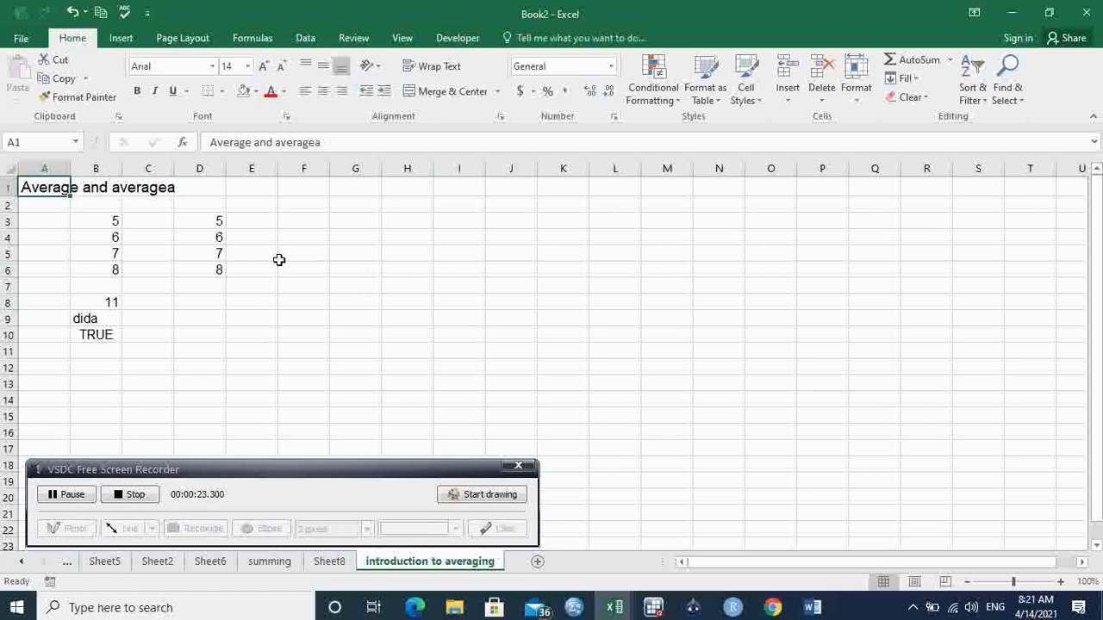
{"action": "left_click", "coordinate": [321, 270]}
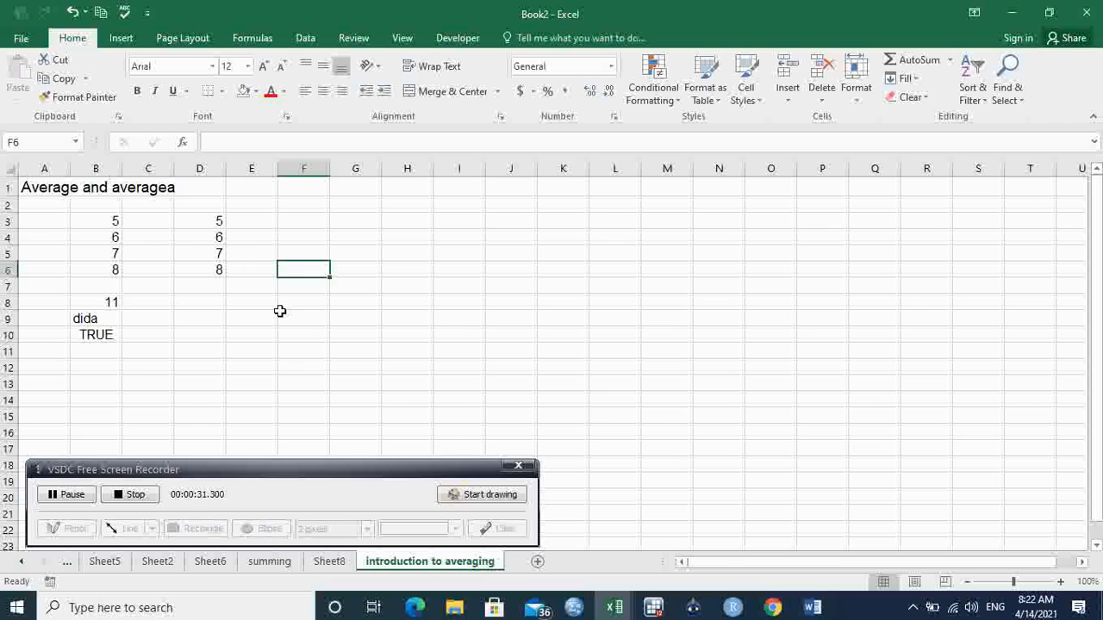
{"action": "left_click", "coordinate": [42, 181]}
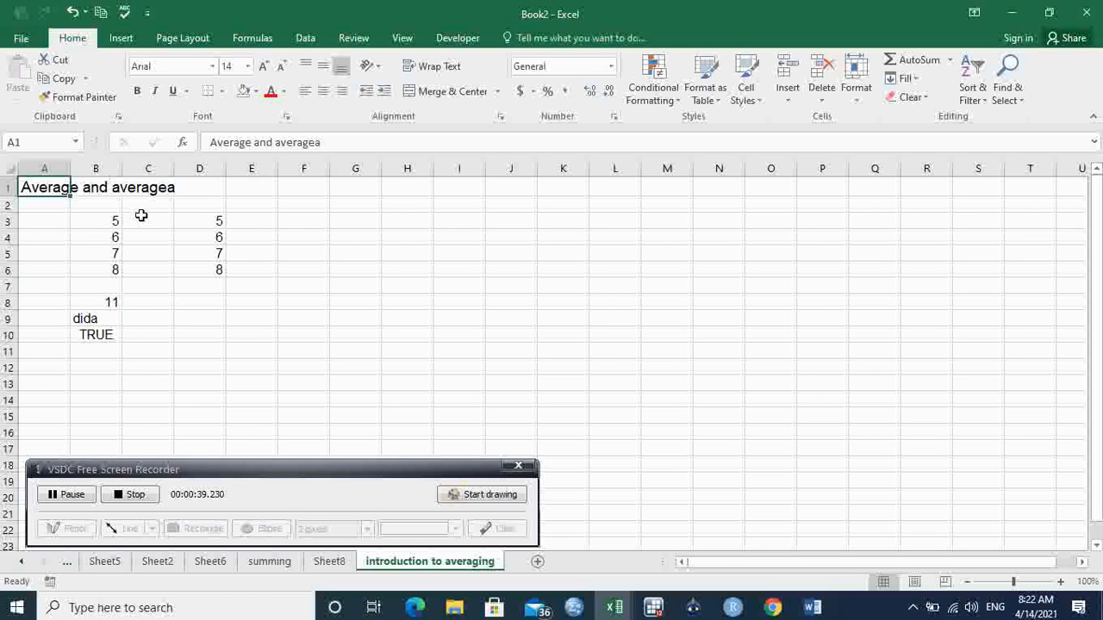
{"action": "left_click_drag", "start_coordinate": [119, 220], "coordinate": [110, 303]}
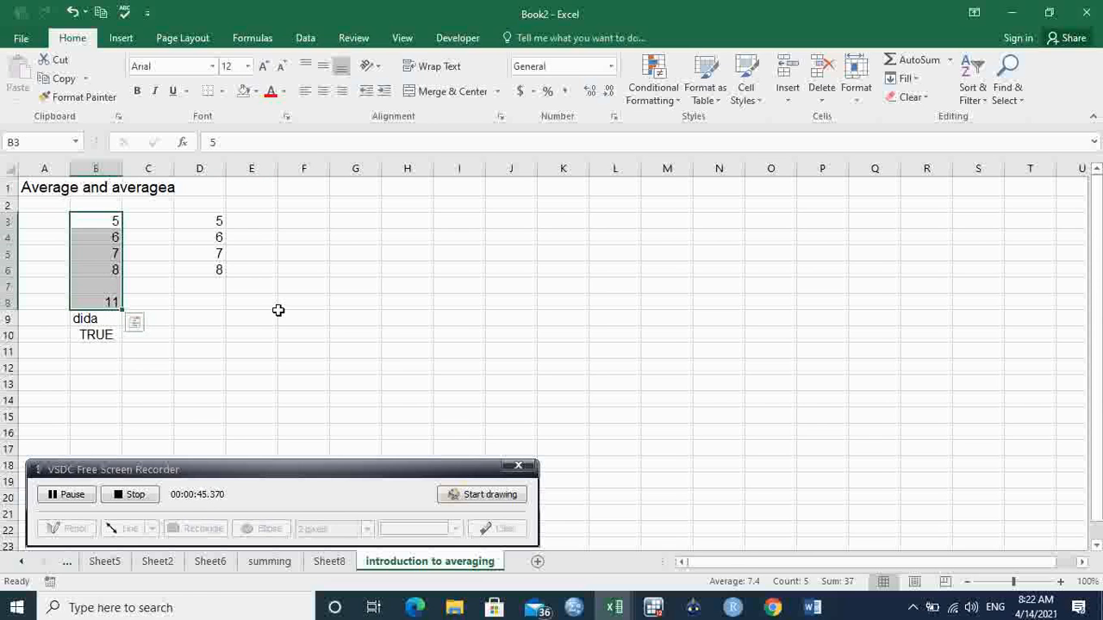
{"action": "left_click", "coordinate": [278, 310]}
{"action": "left_click", "coordinate": [104, 287]}
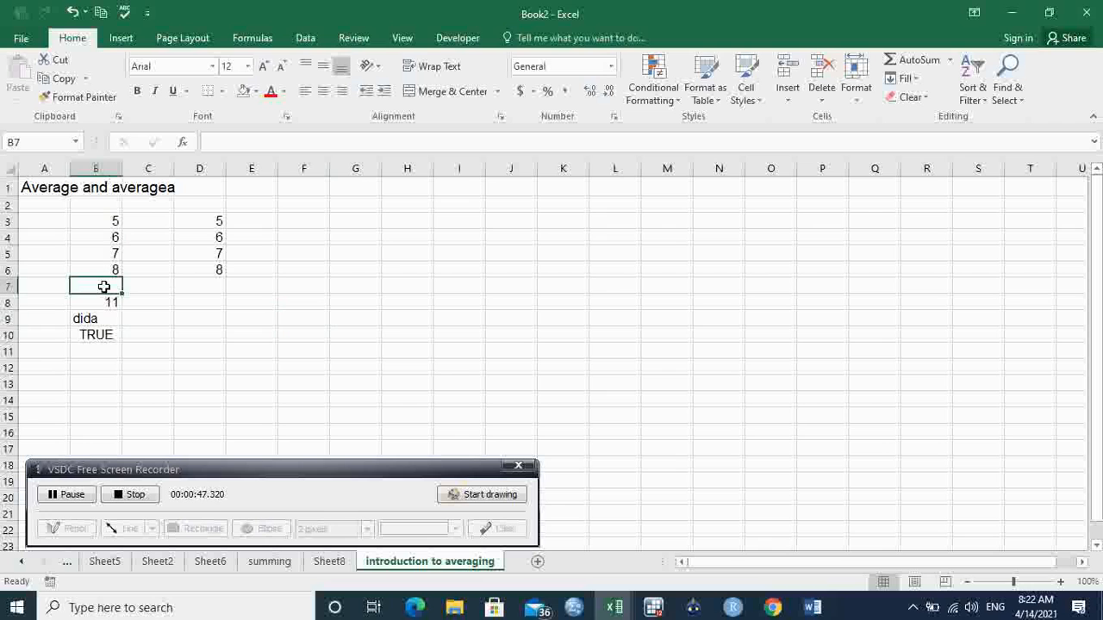
{"action": "left_click", "coordinate": [103, 319]}
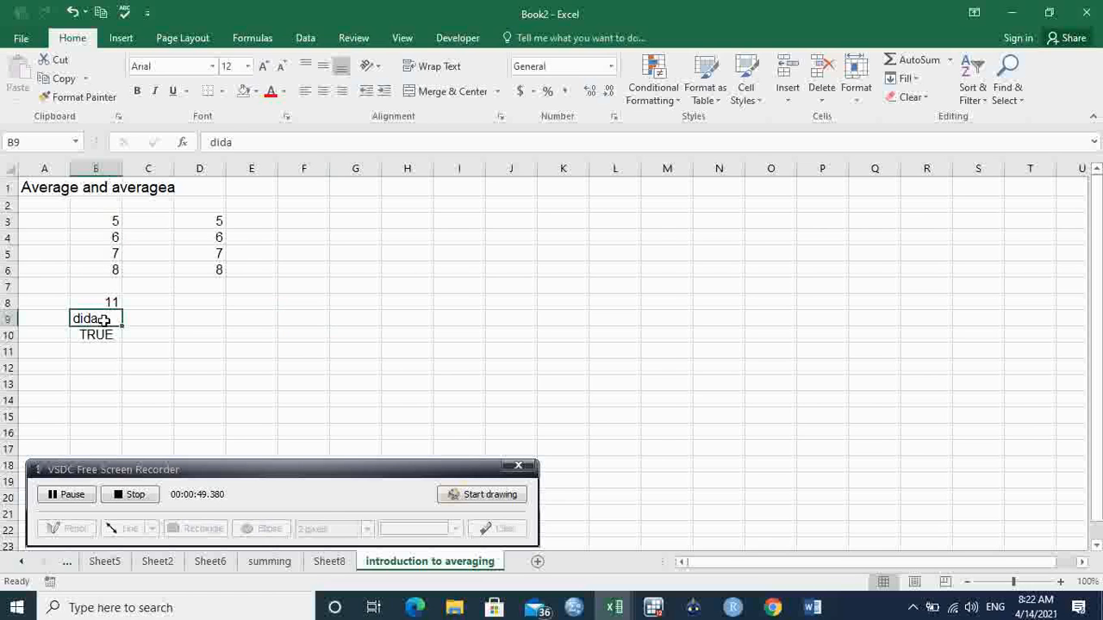
{"action": "left_click", "coordinate": [105, 334]}
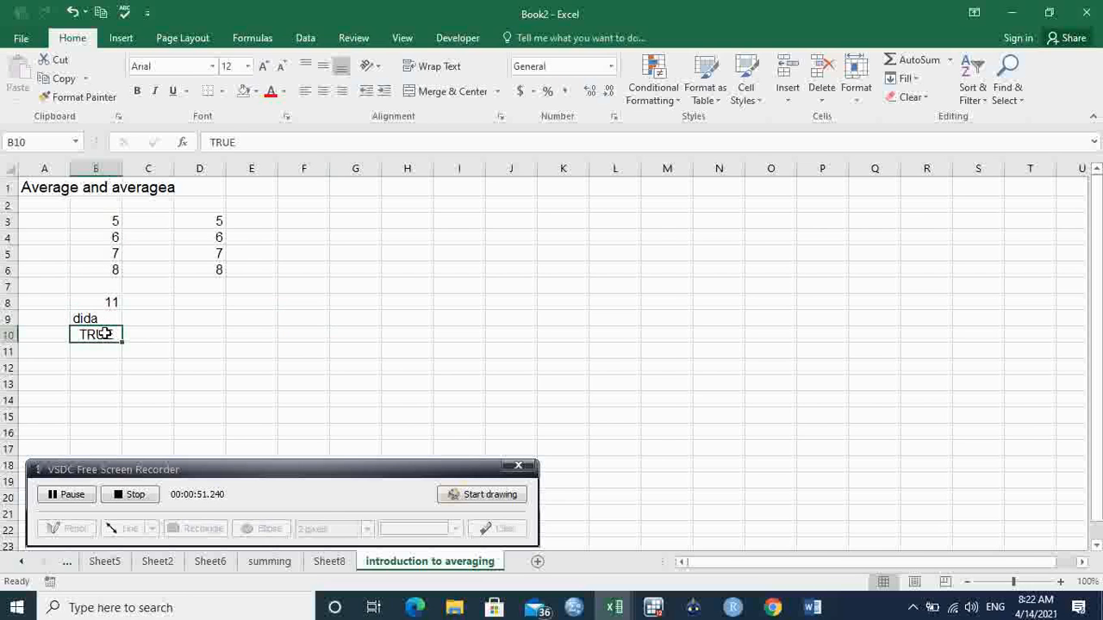
{"action": "left_click", "coordinate": [110, 286]}
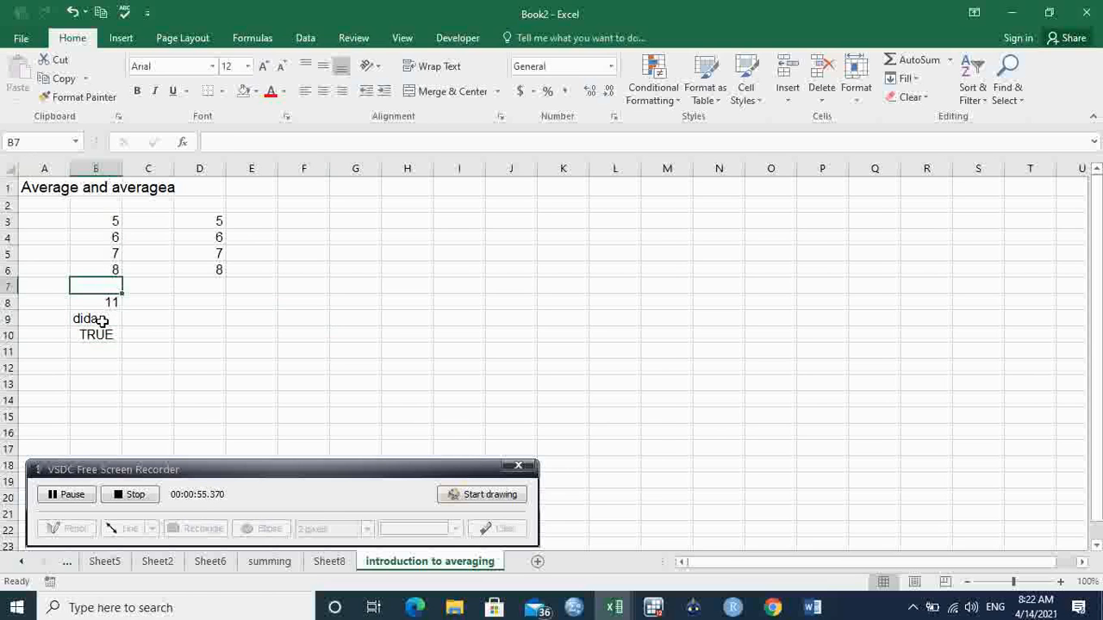
{"action": "left_click", "coordinate": [102, 321]}
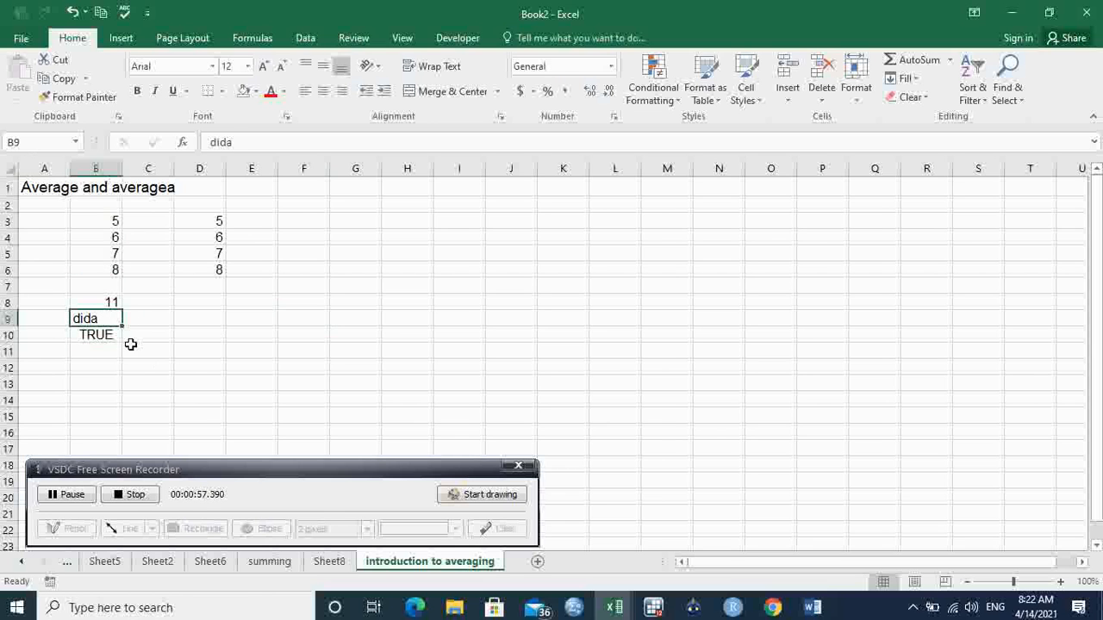
{"action": "left_click", "coordinate": [116, 335]}
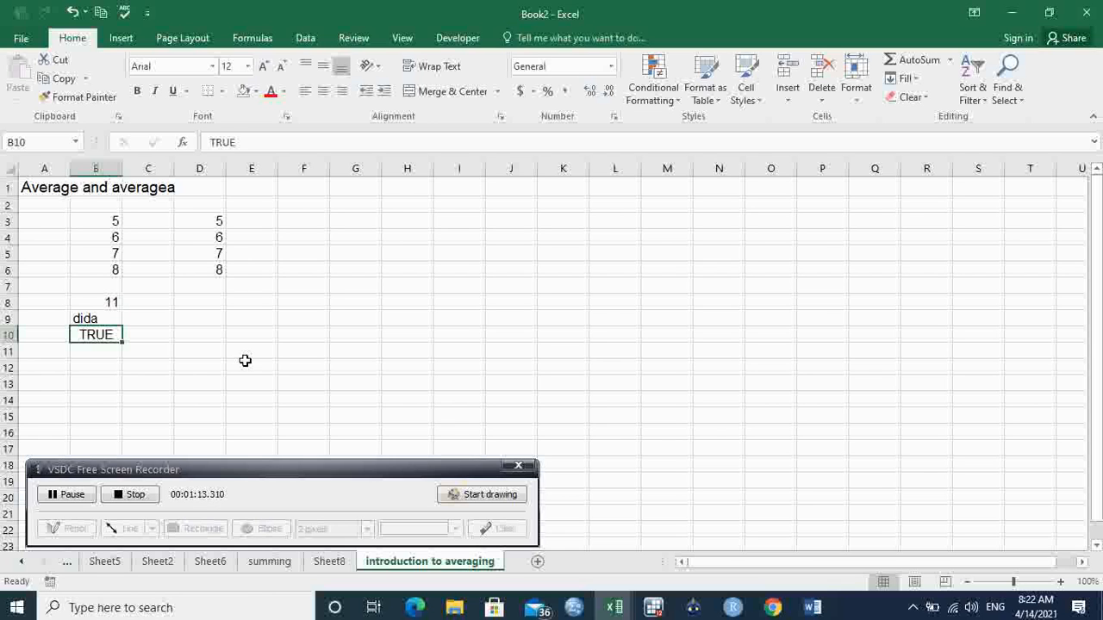
- Calculate the average of B3:B10 in cell B12 with the AVERAGE function
{"action": "left_click", "coordinate": [98, 368]}
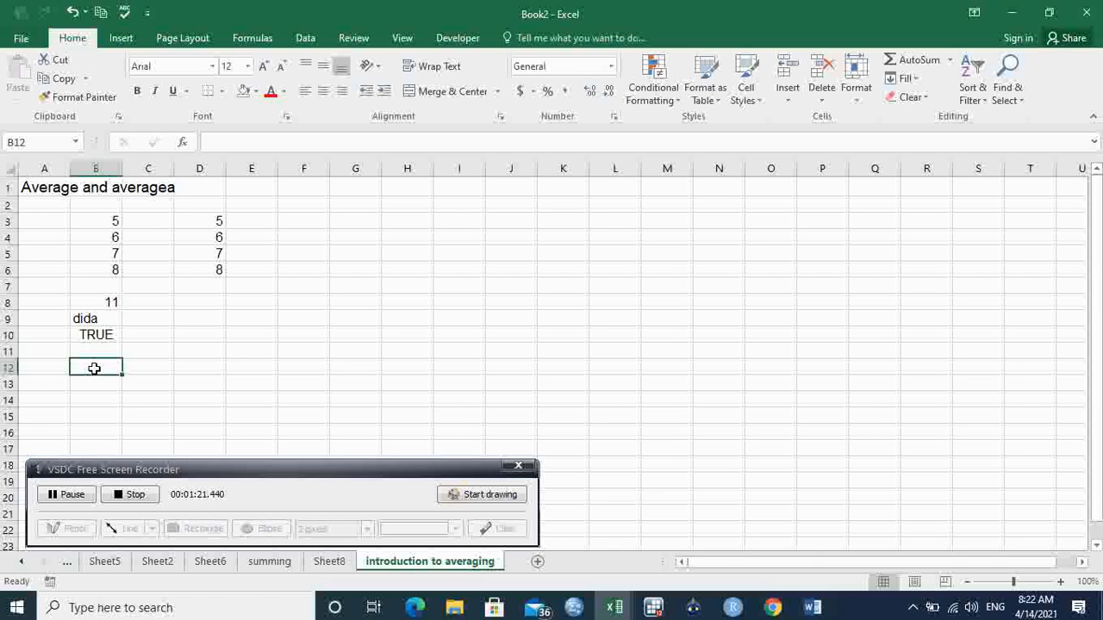
{"action": "type", "text": "="}
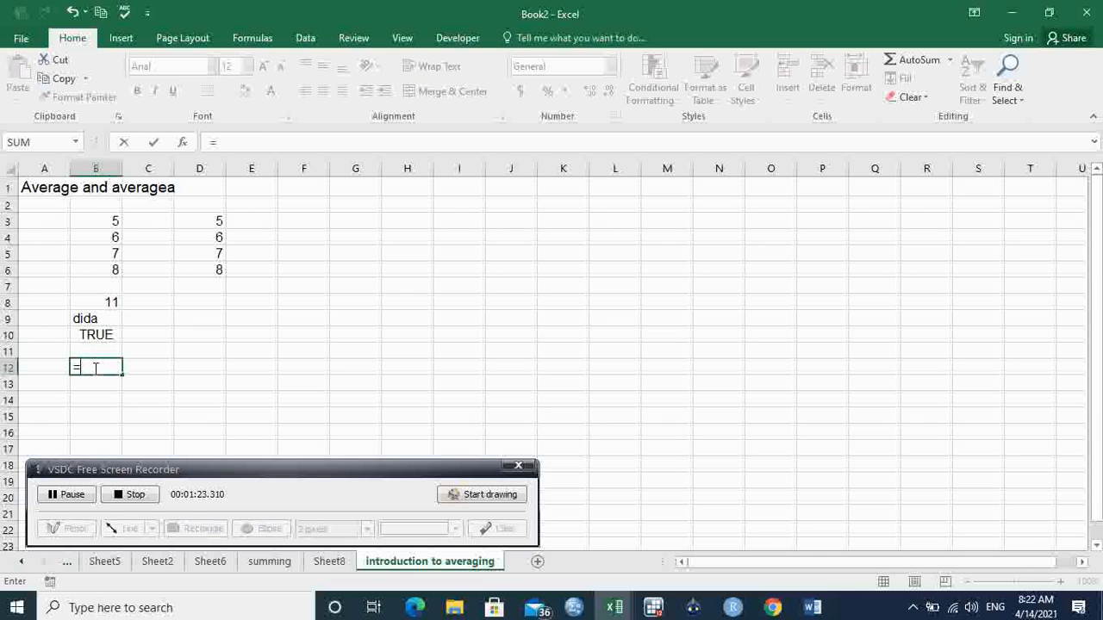
{"action": "type", "text": "aver"}
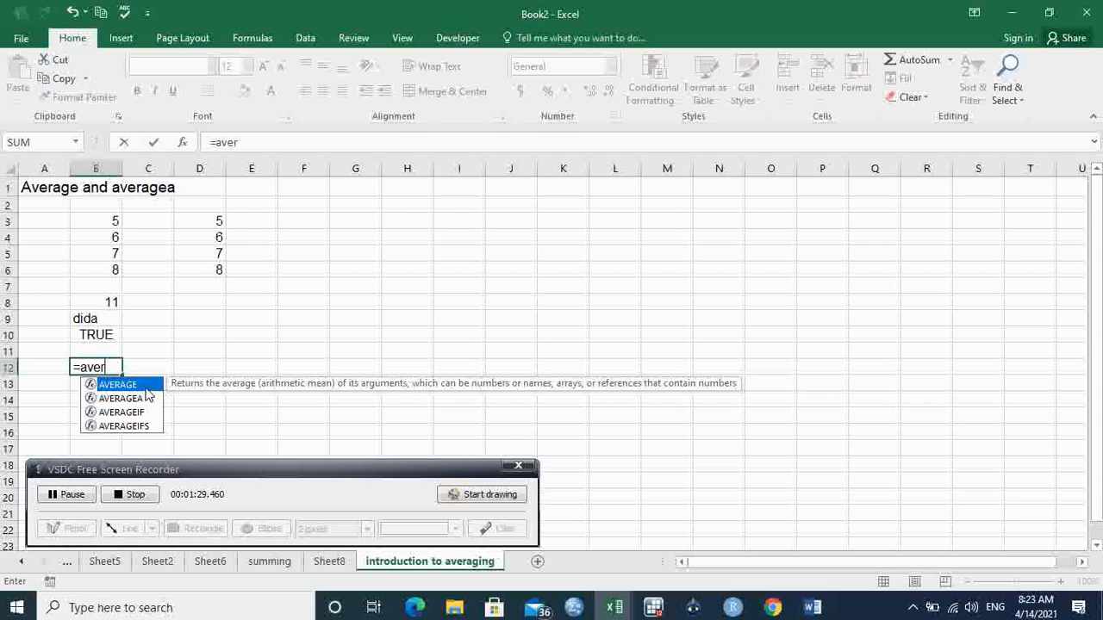
{"action": "double_click", "coordinate": [148, 390]}
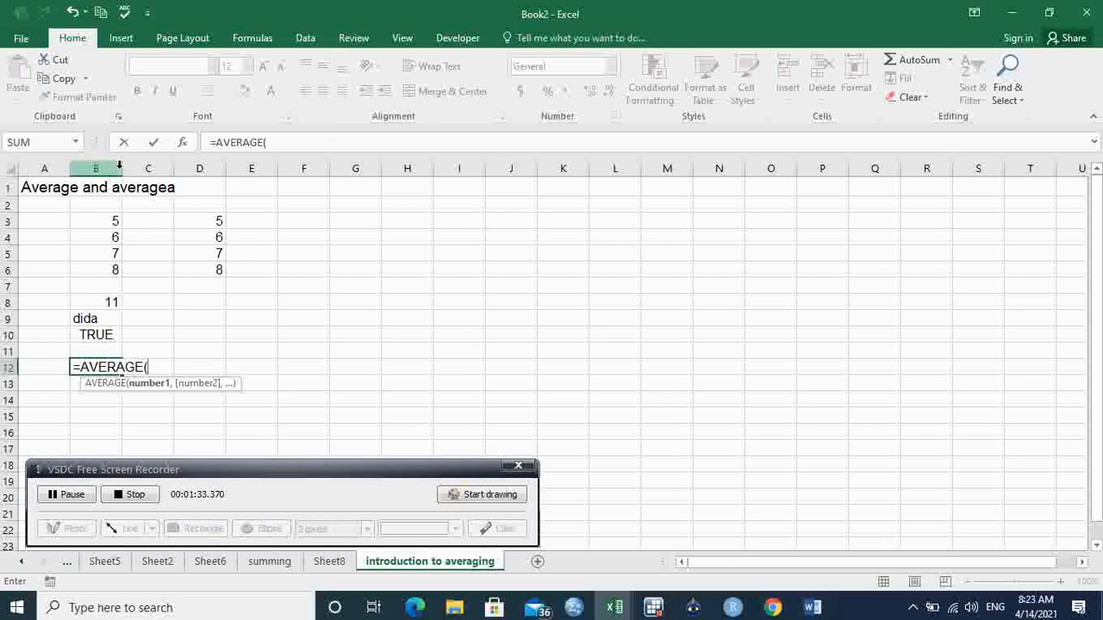
{"action": "left_click_drag", "start_coordinate": [113, 223], "coordinate": [104, 334]}
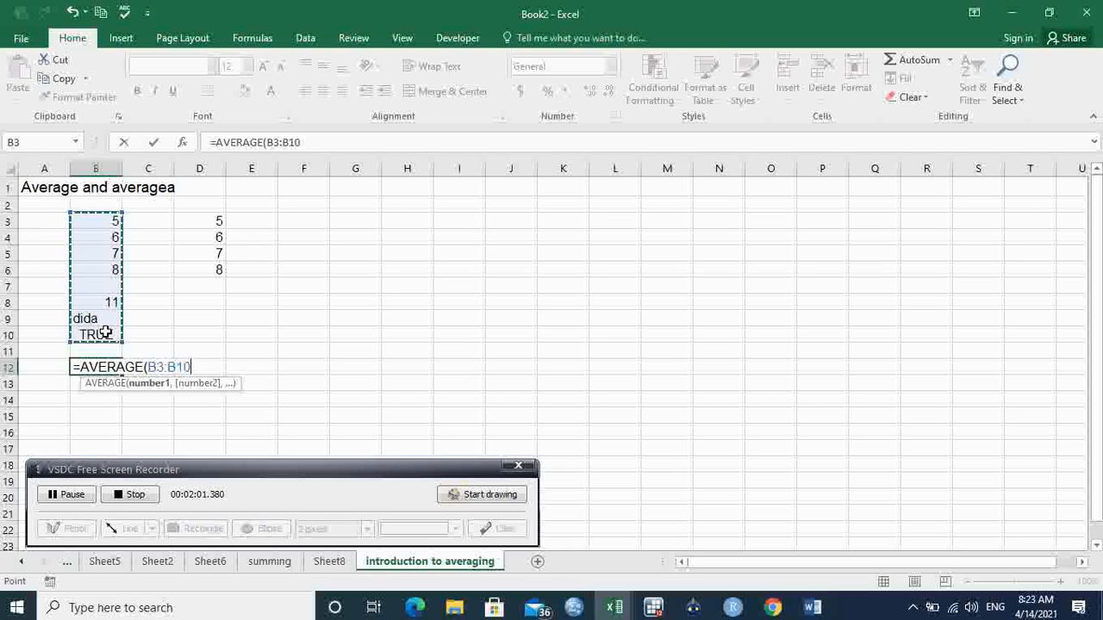
{"action": "key", "text": "Return"}
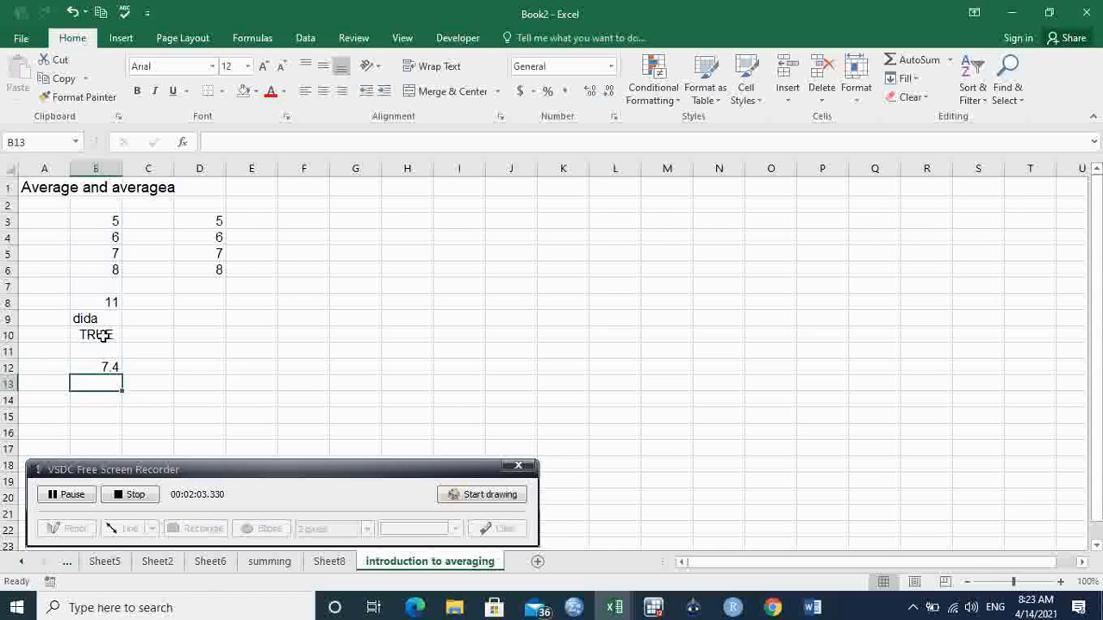
- Compare the AVERAGE formula in B12 with the numbers in B3:B8 and the full range B3:B10
{"action": "left_click", "coordinate": [108, 365]}
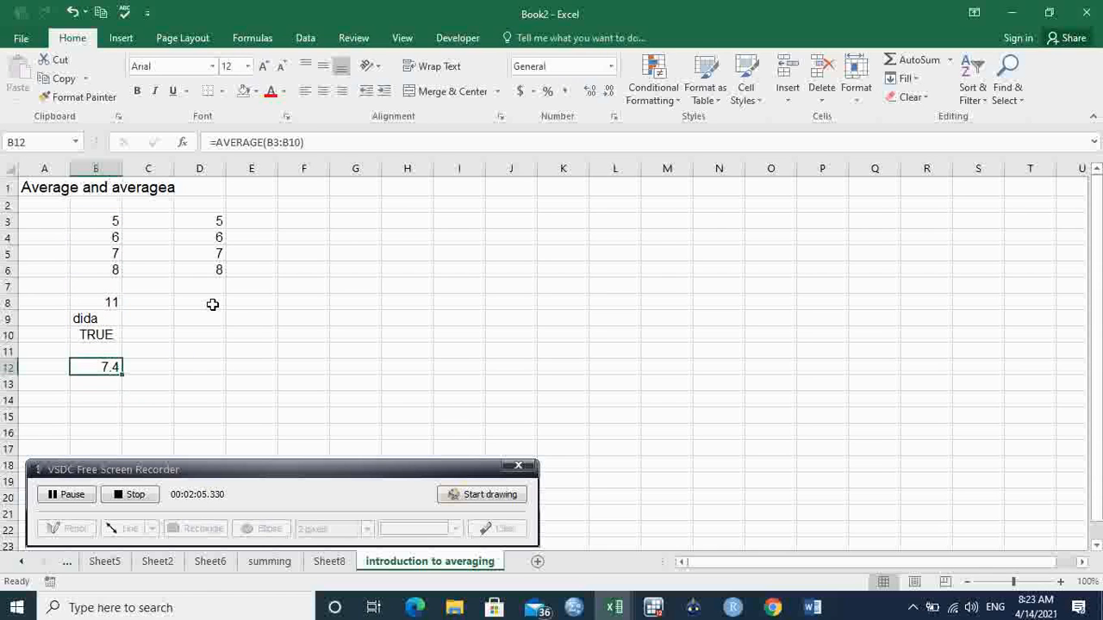
{"action": "left_click_drag", "start_coordinate": [110, 221], "coordinate": [109, 298]}
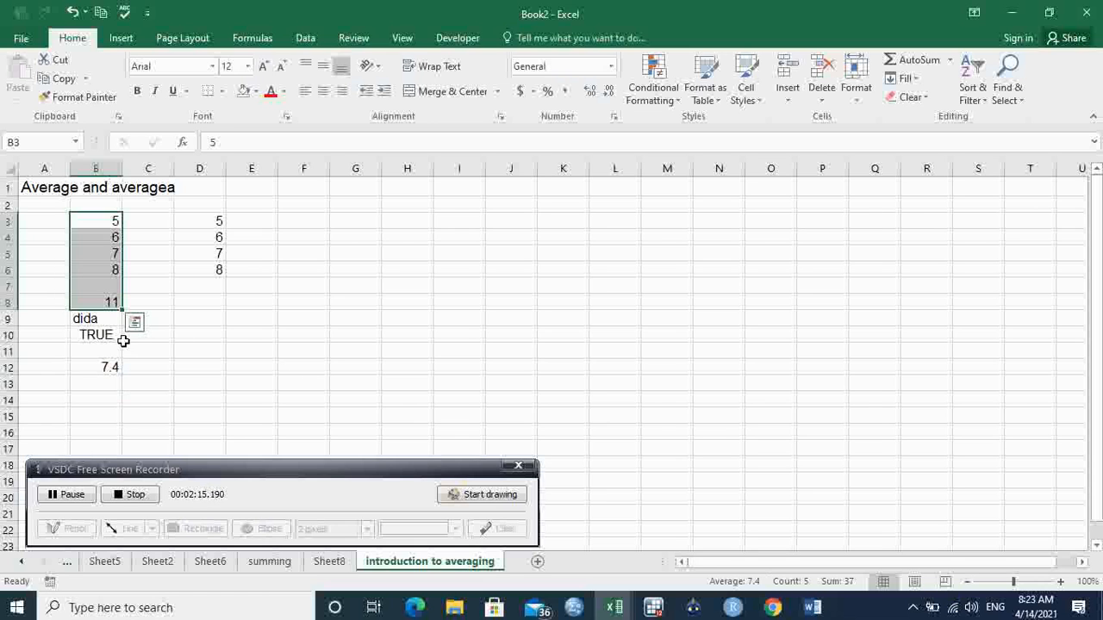
{"action": "left_click", "coordinate": [109, 366]}
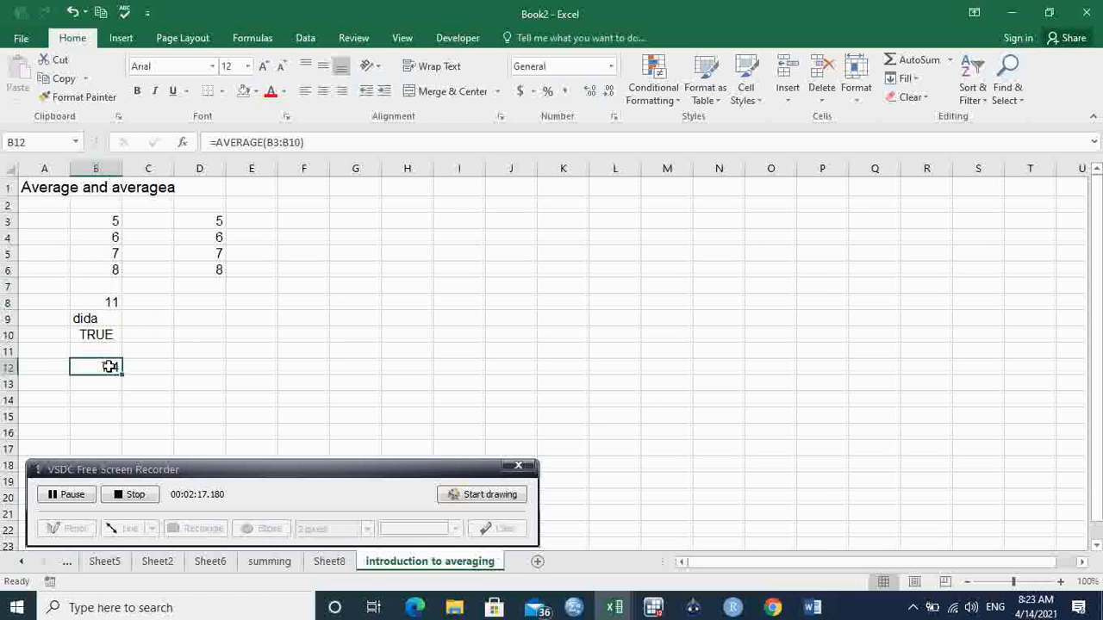
{"action": "left_click_drag", "start_coordinate": [115, 224], "coordinate": [105, 337]}
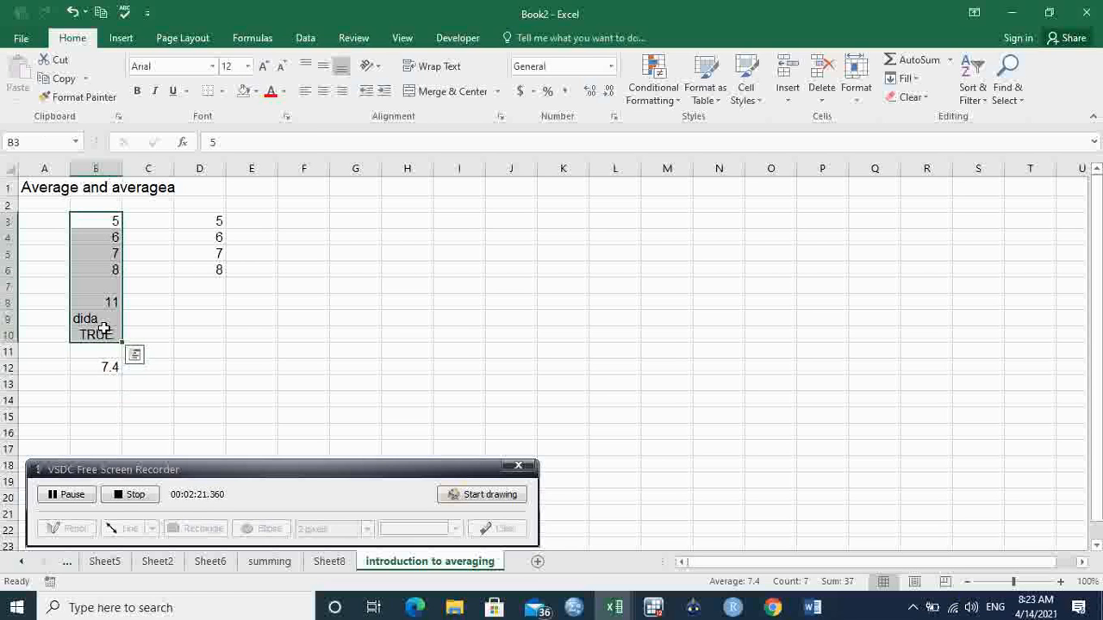
{"action": "left_click", "coordinate": [86, 317]}
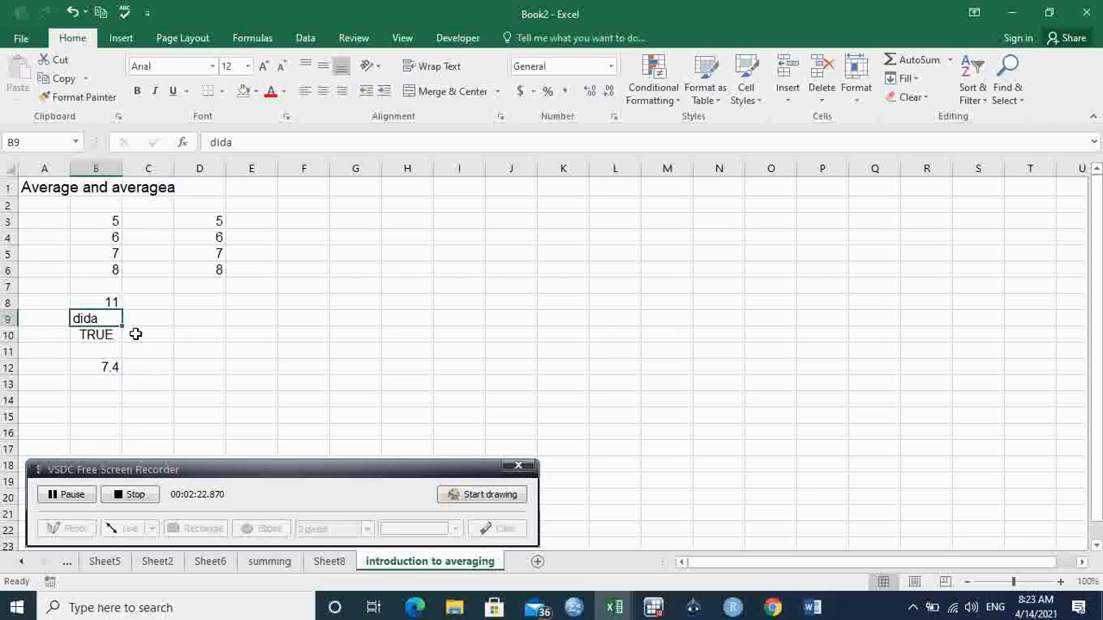
{"action": "left_click", "coordinate": [110, 289]}
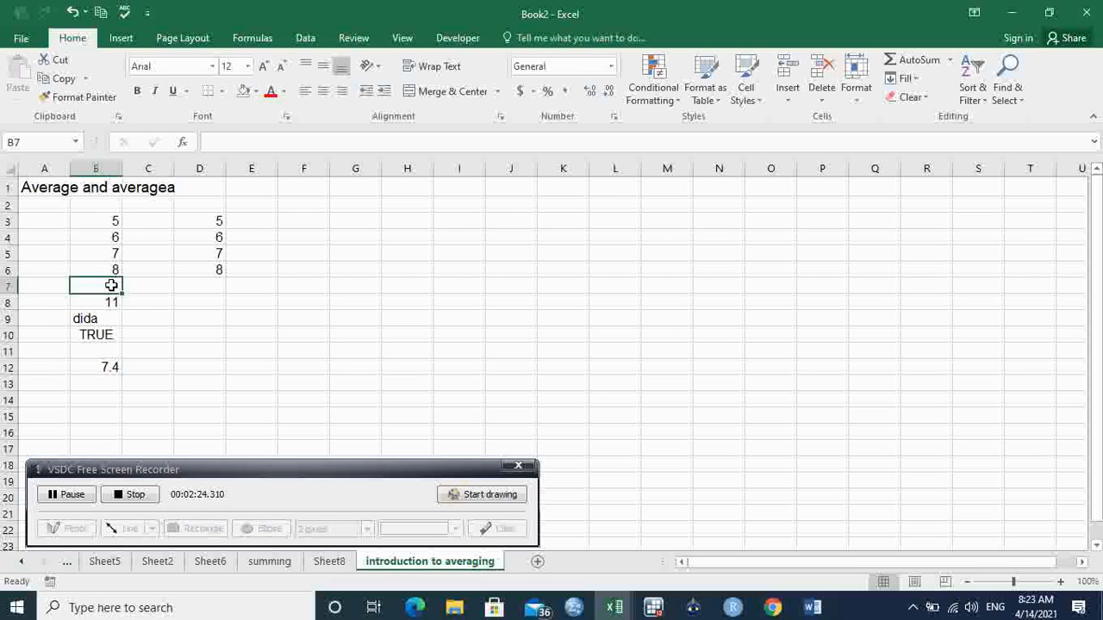
{"action": "left_click", "coordinate": [117, 340]}
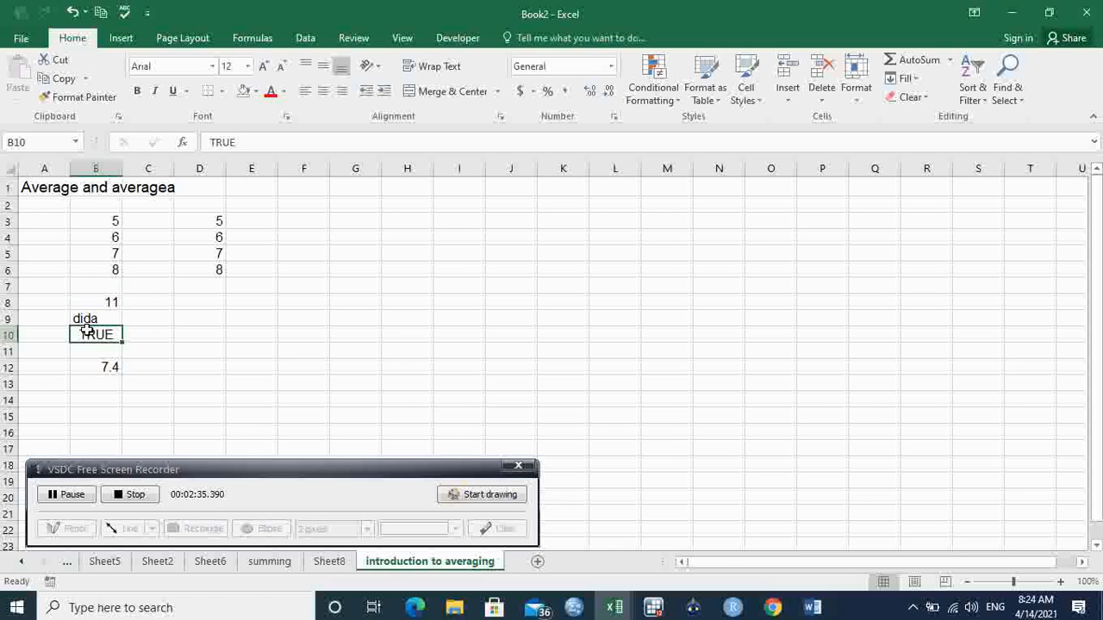
{"action": "left_click", "coordinate": [117, 222]}
{"action": "left_click_drag", "start_coordinate": [117, 222], "coordinate": [121, 303]}
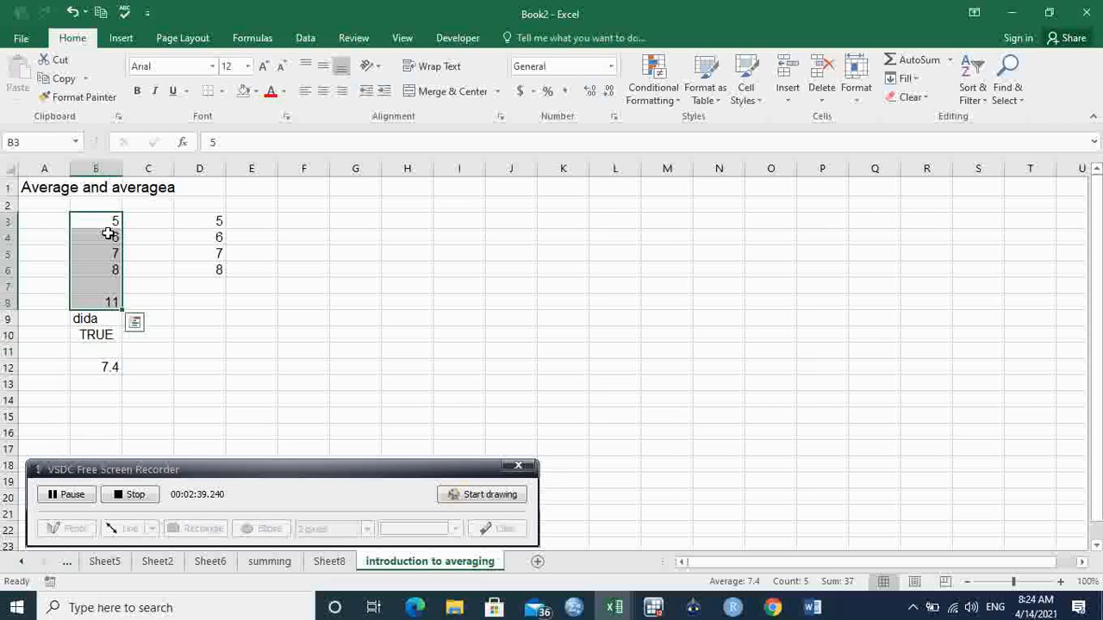
{"action": "left_click", "coordinate": [96, 333]}
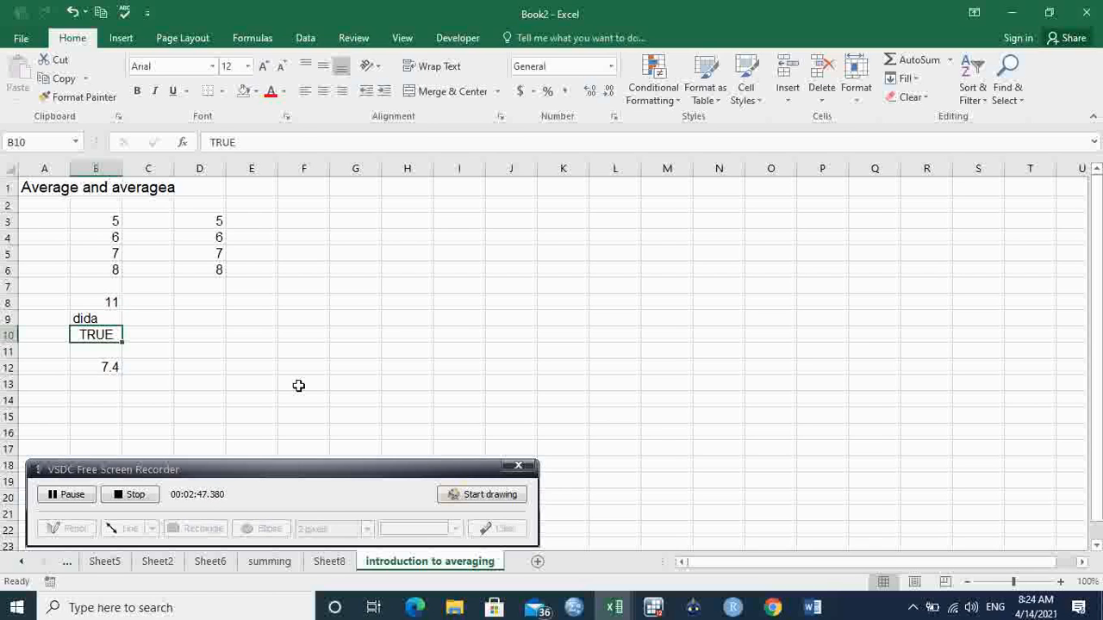
- Review how the blank cell B7, the text in B9 and the logical value in B10 relate to the average in B12
{"action": "left_click", "coordinate": [246, 337]}
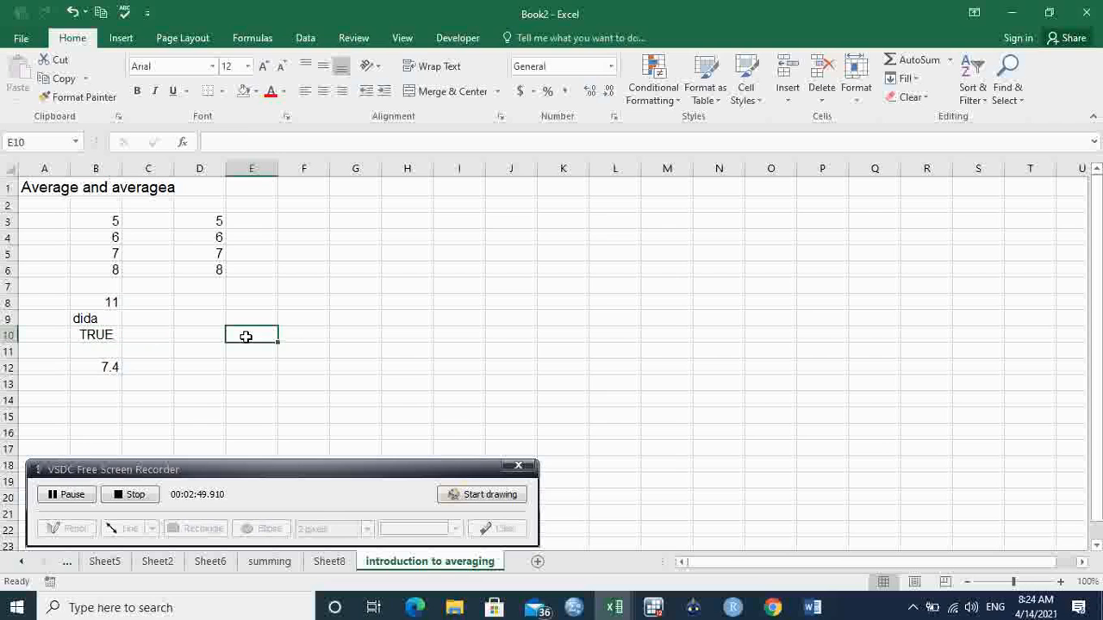
{"action": "left_click", "coordinate": [111, 283]}
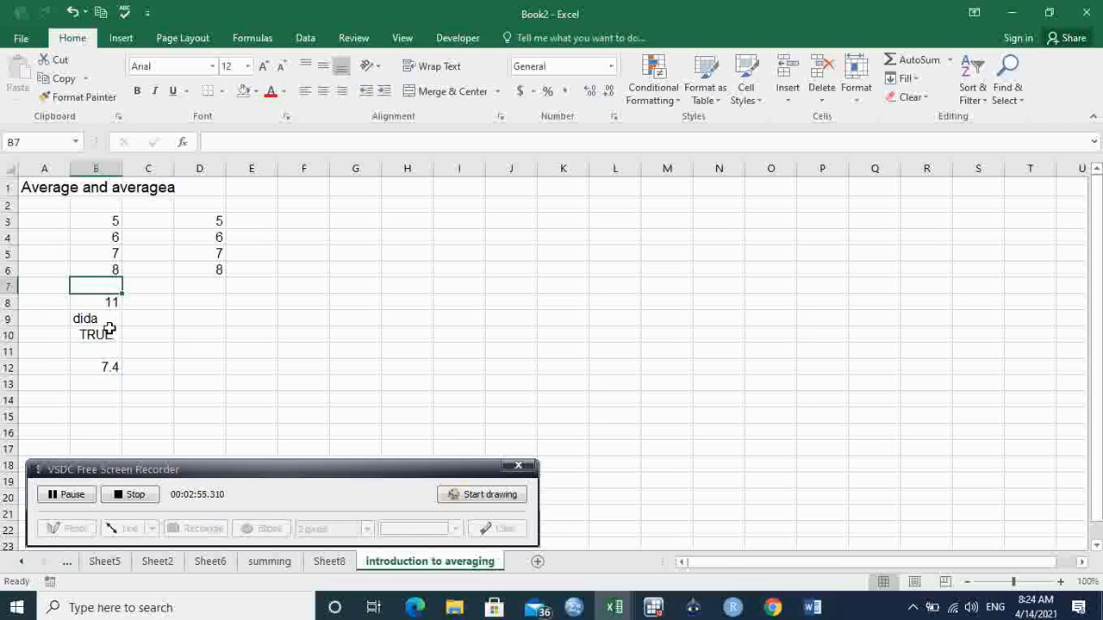
{"action": "left_click", "coordinate": [111, 320]}
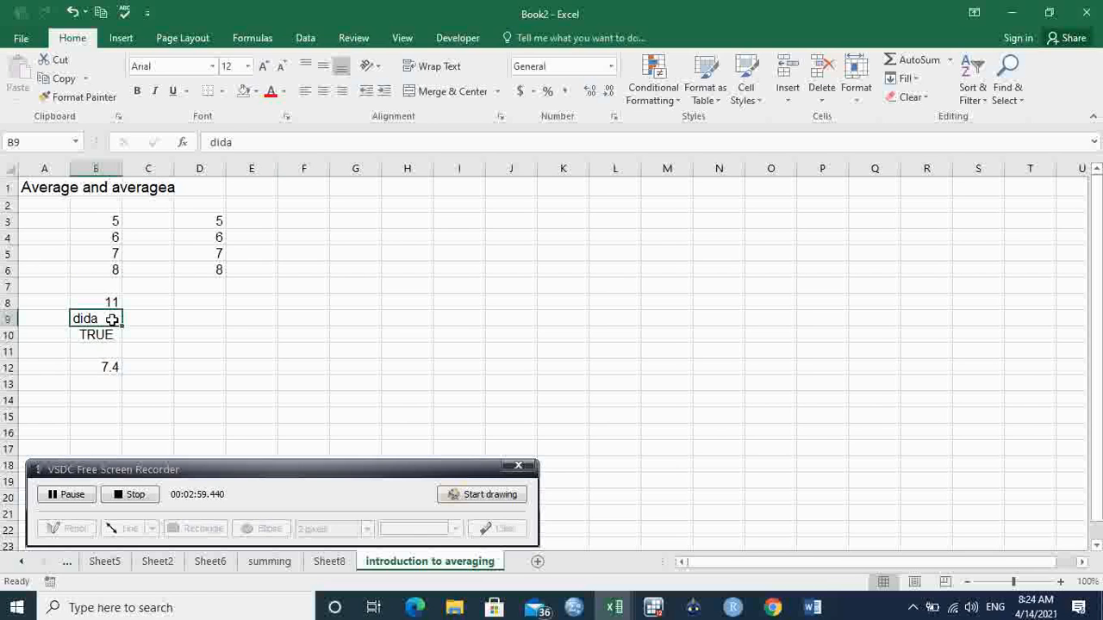
{"action": "left_click", "coordinate": [213, 332]}
{"action": "left_click", "coordinate": [108, 336]}
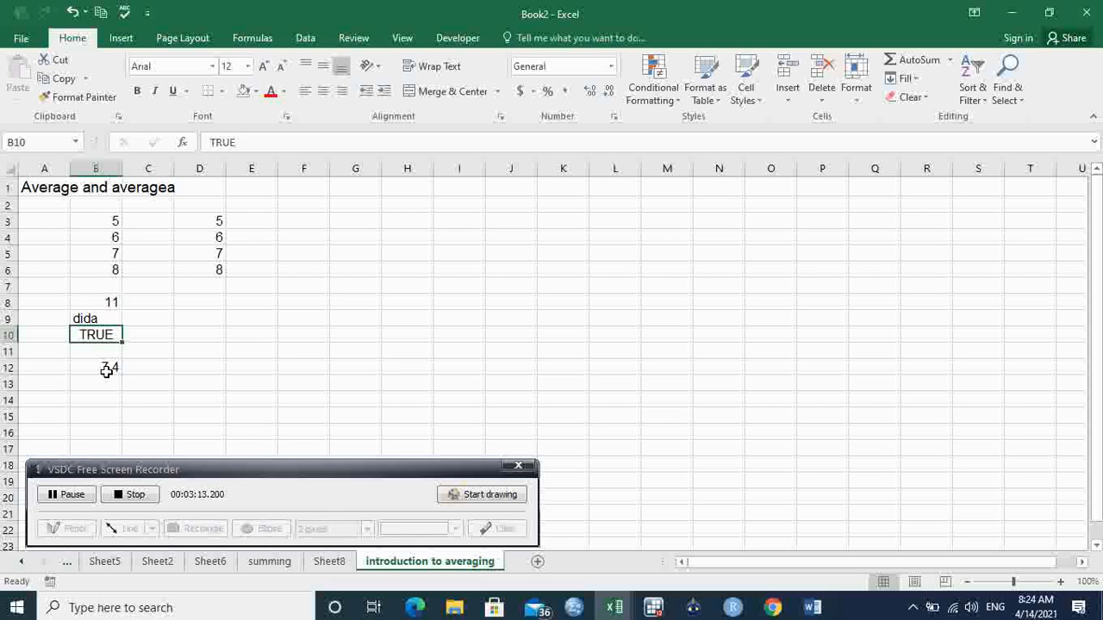
{"action": "left_click", "coordinate": [107, 370]}
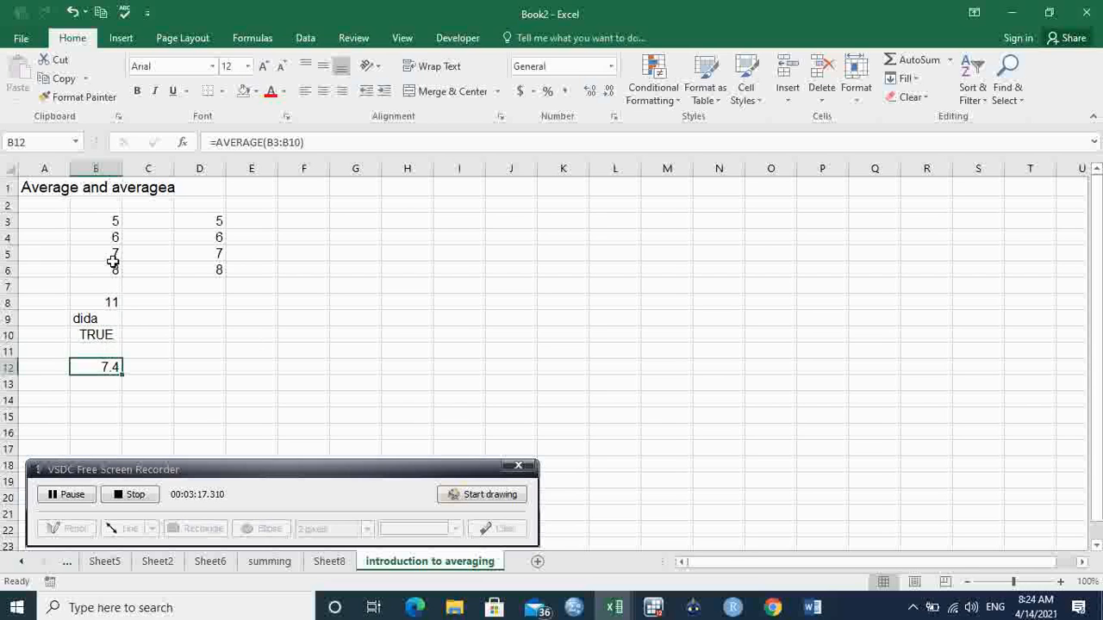
{"action": "left_click_drag", "start_coordinate": [110, 221], "coordinate": [109, 331]}
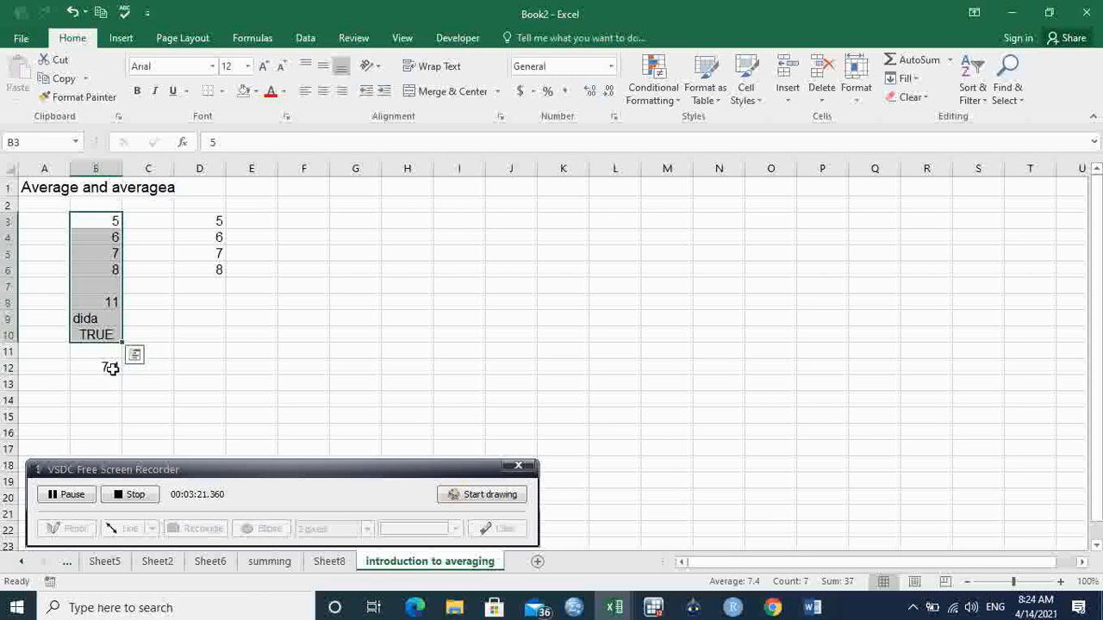
{"action": "left_click", "coordinate": [110, 368]}
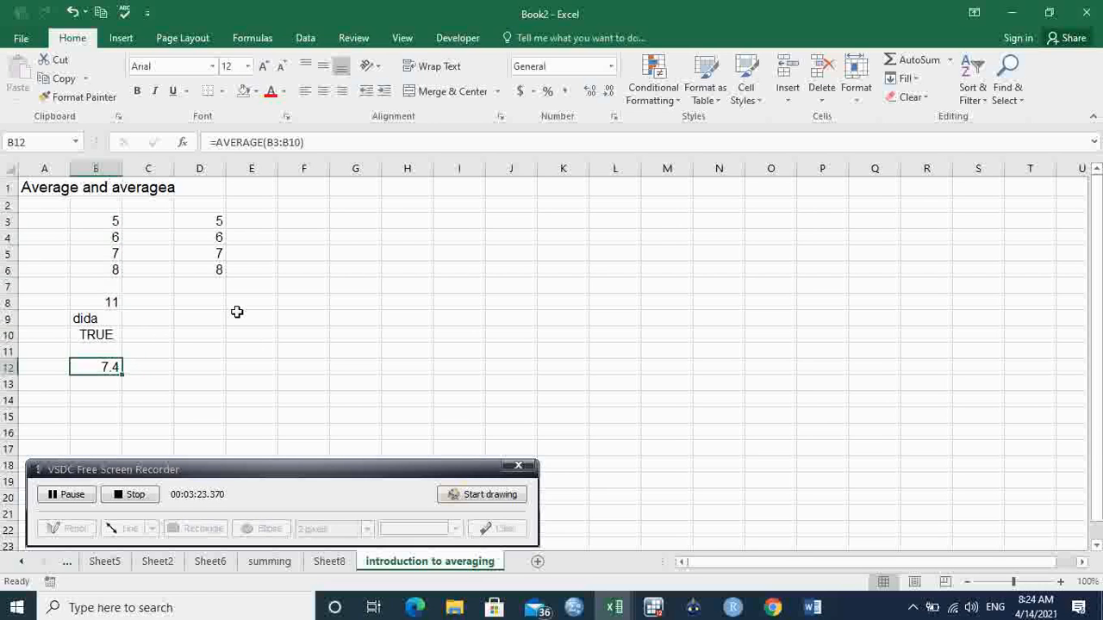
{"action": "left_click", "coordinate": [112, 323]}
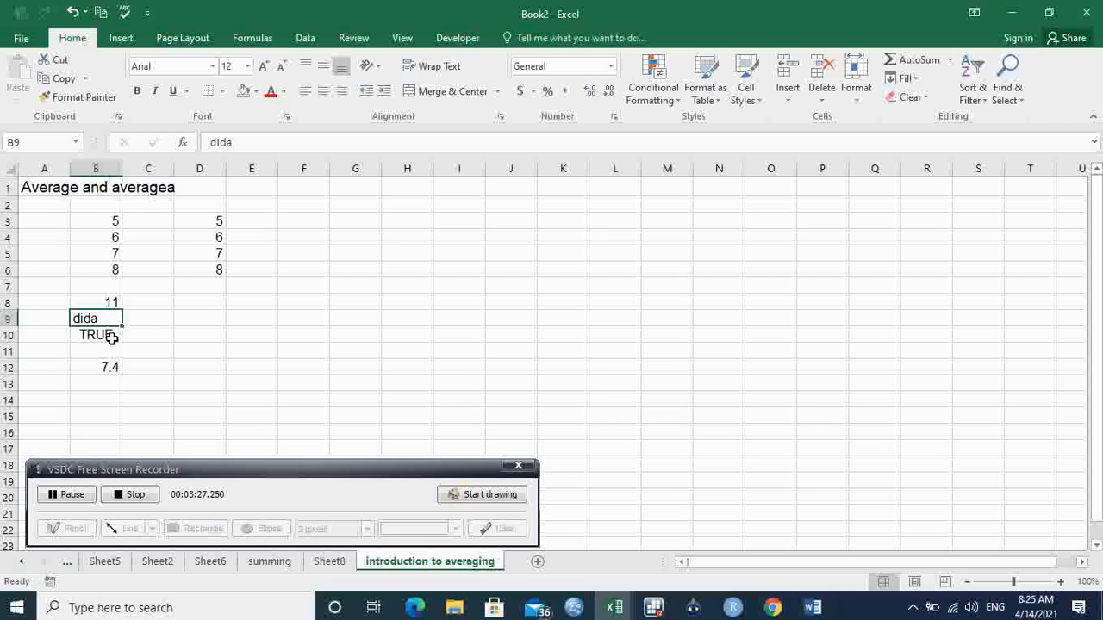
{"action": "left_click", "coordinate": [112, 337]}
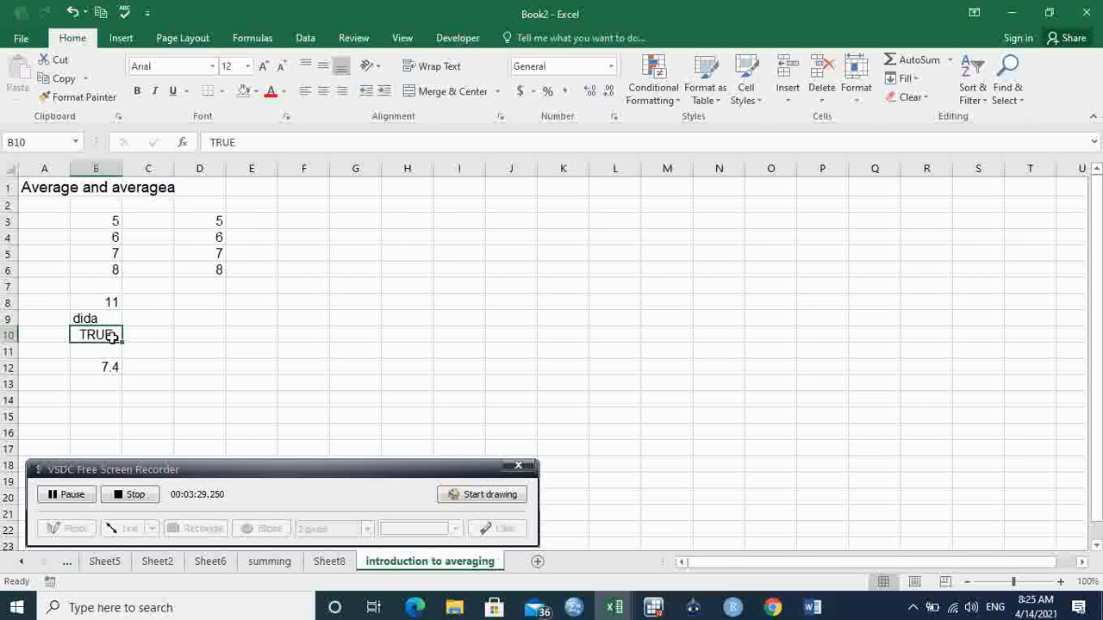
- Label the AVERAGE result by entering "average" in cell A12
{"action": "left_click", "coordinate": [110, 289]}
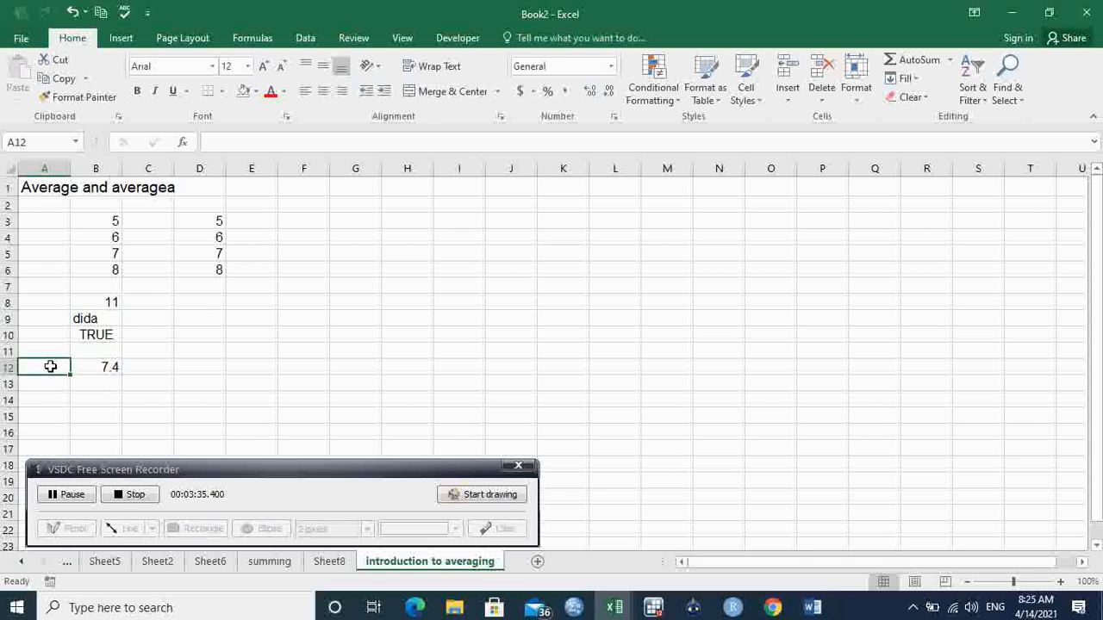
{"action": "type", "text": "average"}
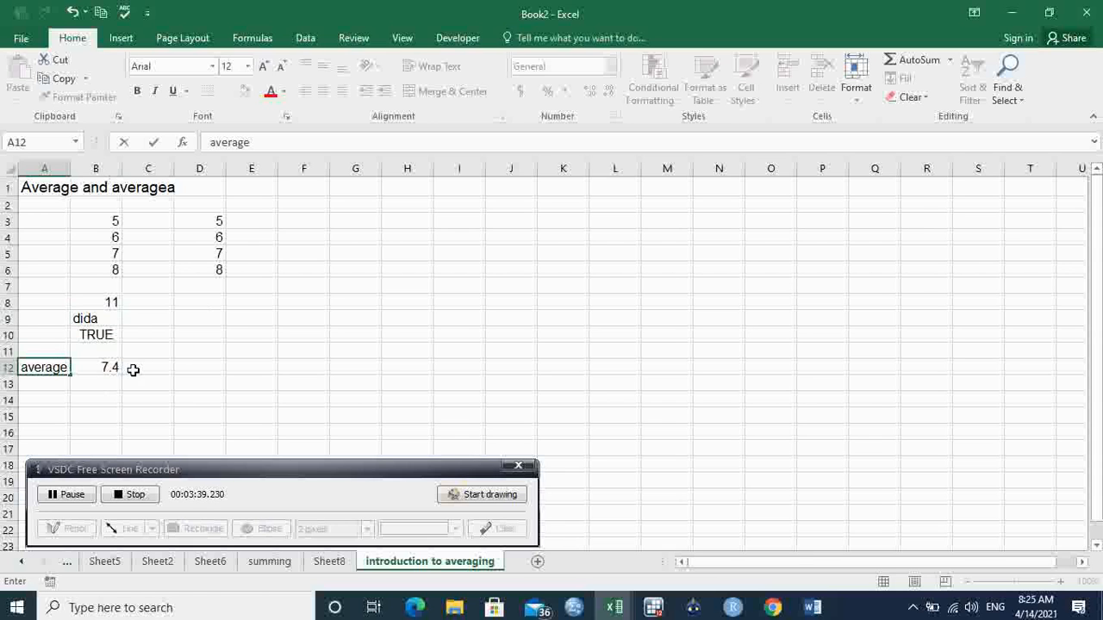
- Enter the label "averagea" in cell A13 and widen column A to fit it
{"action": "left_click", "coordinate": [49, 383]}
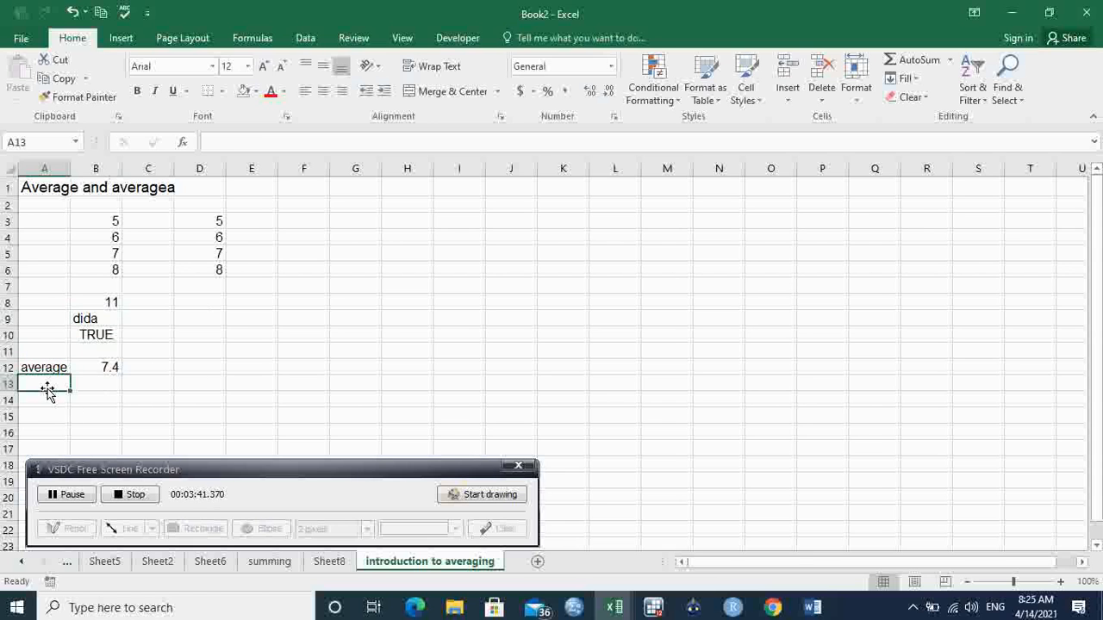
{"action": "type", "text": "average"}
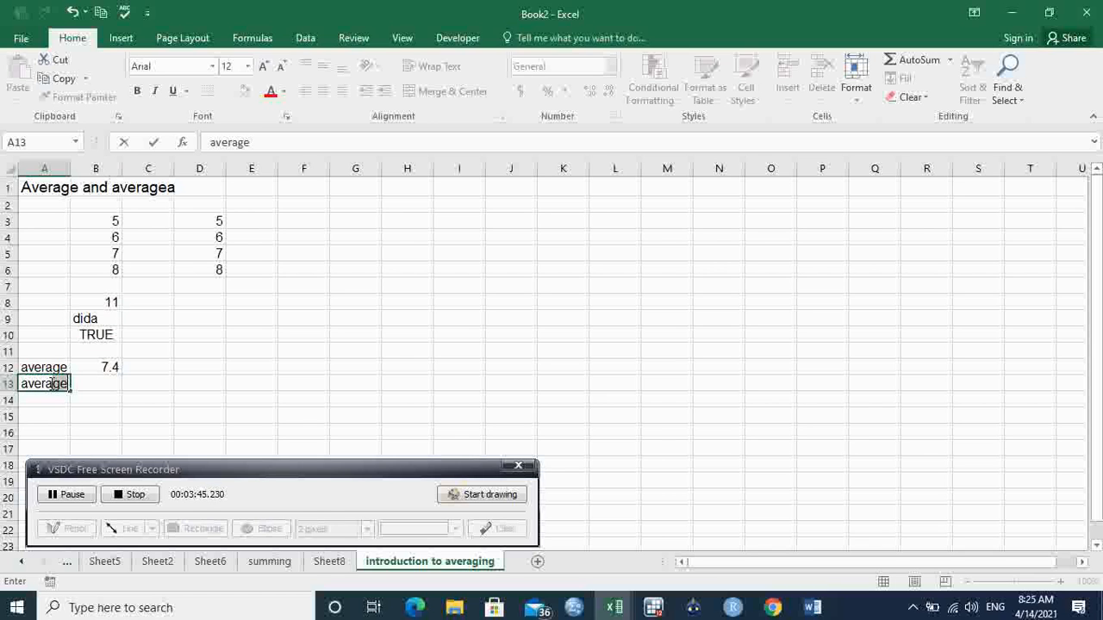
{"action": "left_click", "coordinate": [69, 384]}
{"action": "type", "text": "a"}
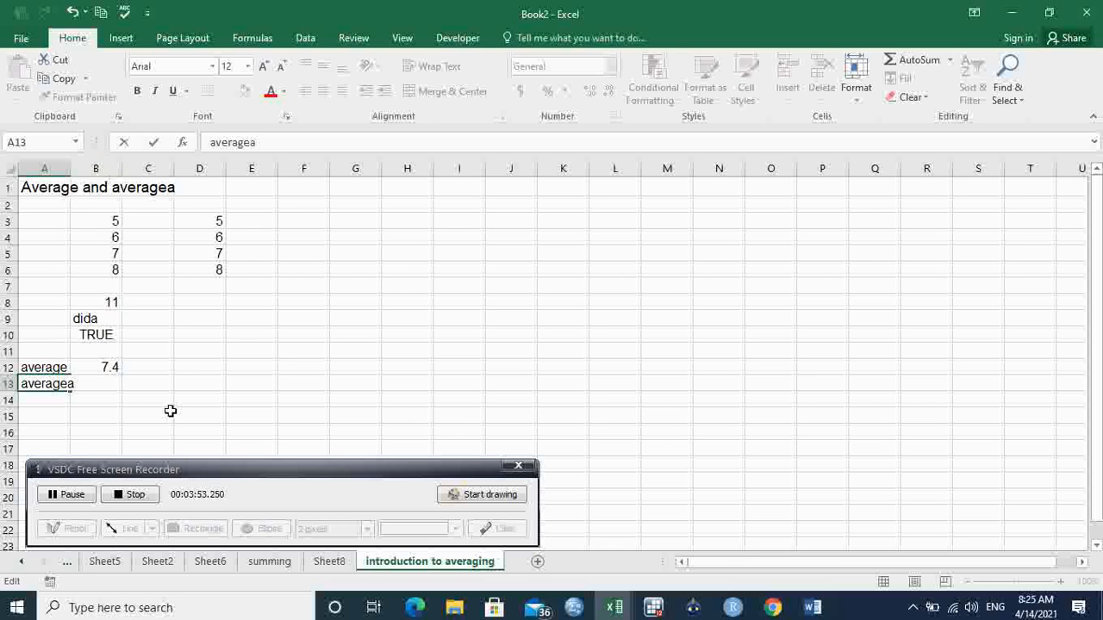
{"action": "left_click", "coordinate": [176, 380]}
{"action": "left_click_drag", "start_coordinate": [71, 160], "coordinate": [82, 164]}
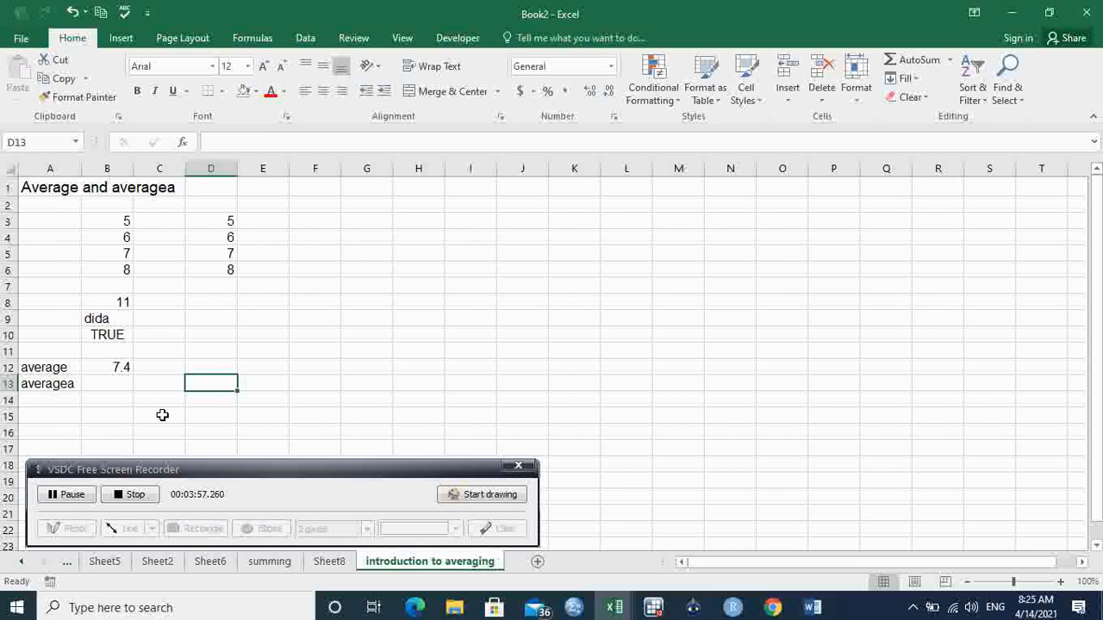
- Calculate the average of B3:B10 in cell B13 with the AVERAGEA function
{"action": "left_click", "coordinate": [116, 383]}
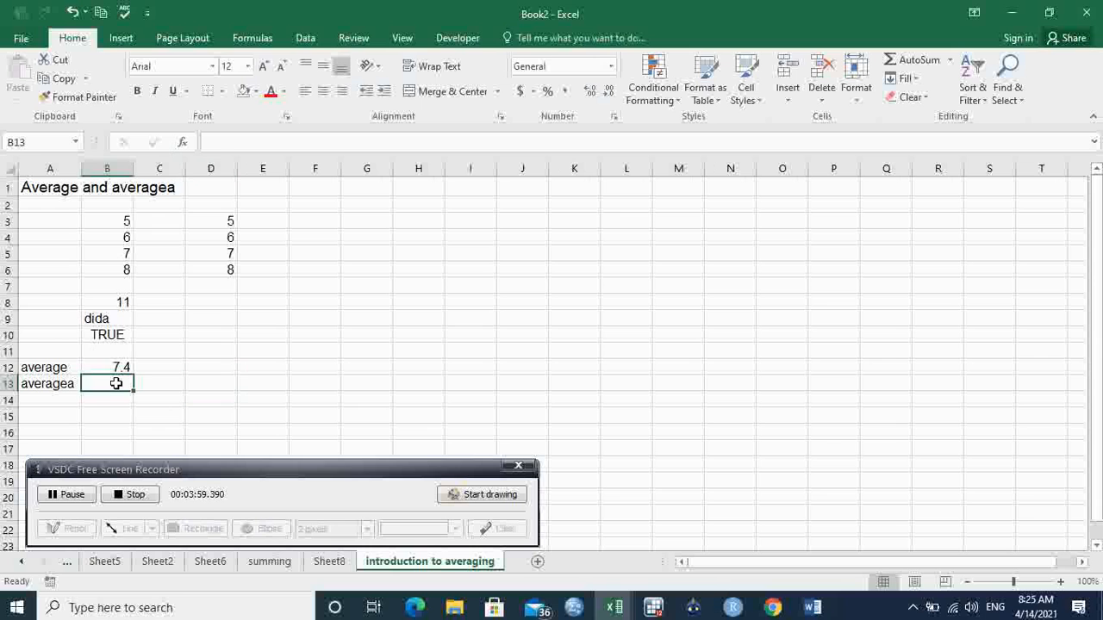
{"action": "type", "text": "=aver"}
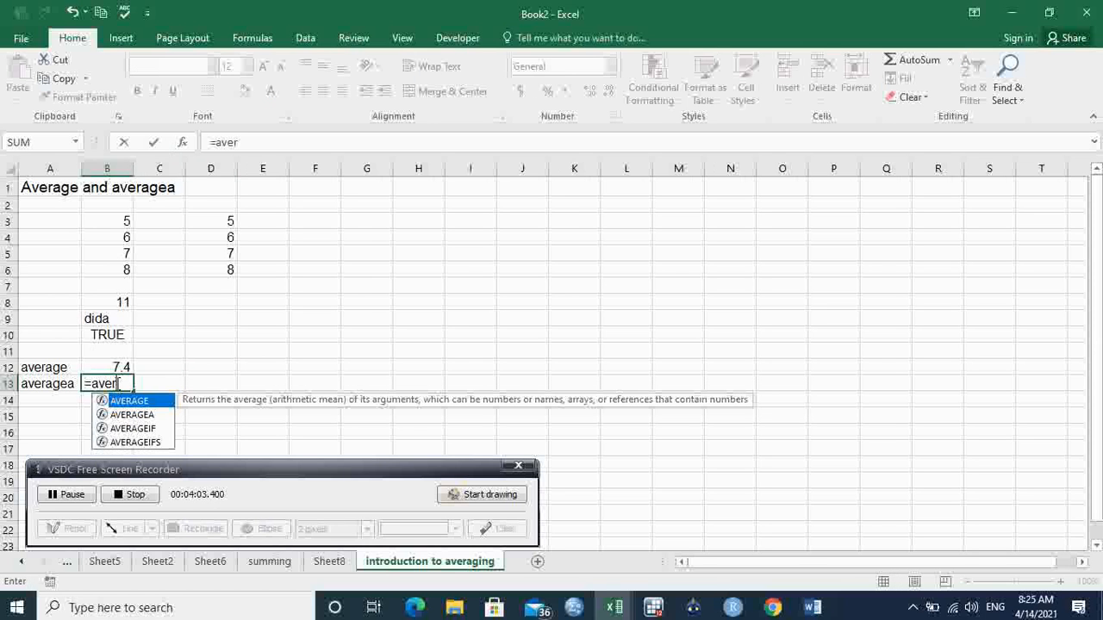
{"action": "key", "text": "Down"}
{"action": "key", "text": "Tab"}
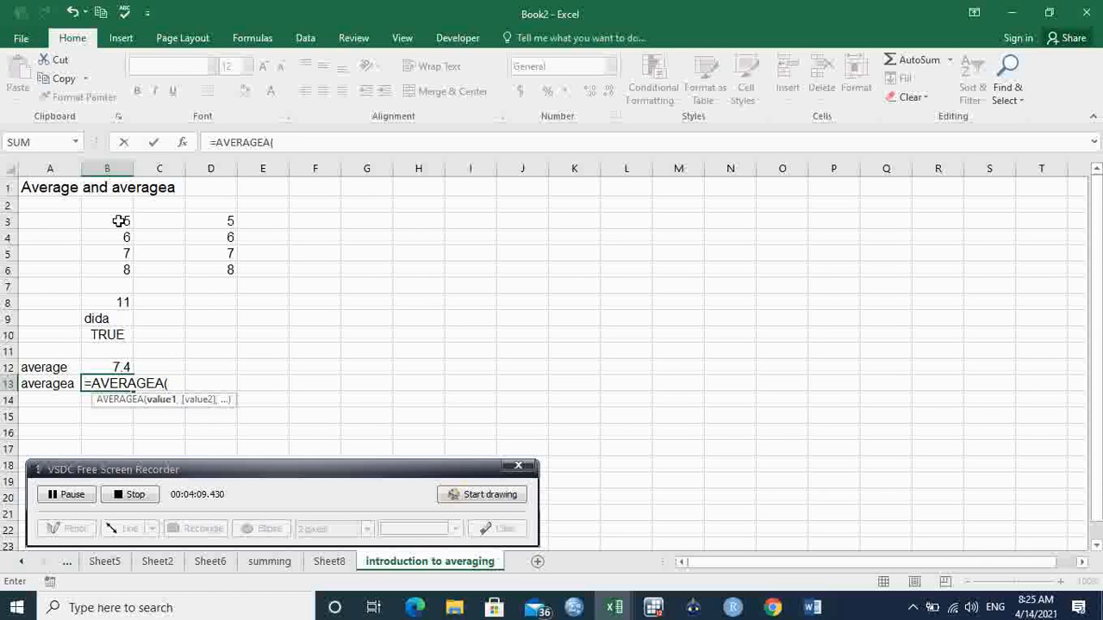
{"action": "left_click_drag", "start_coordinate": [119, 225], "coordinate": [112, 336]}
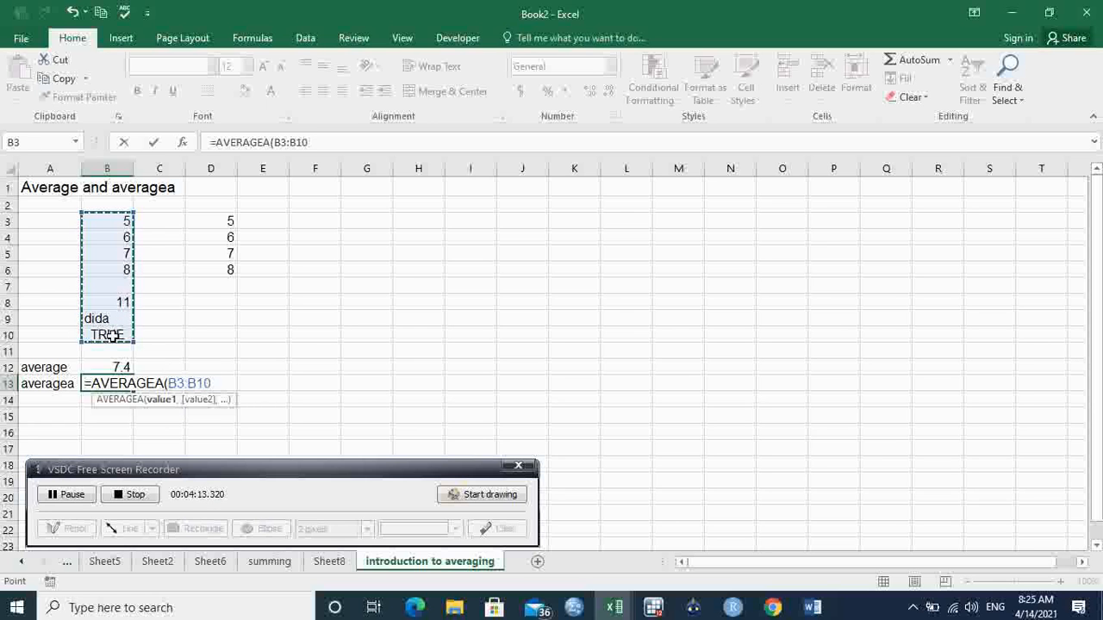
{"action": "key", "text": "Return"}
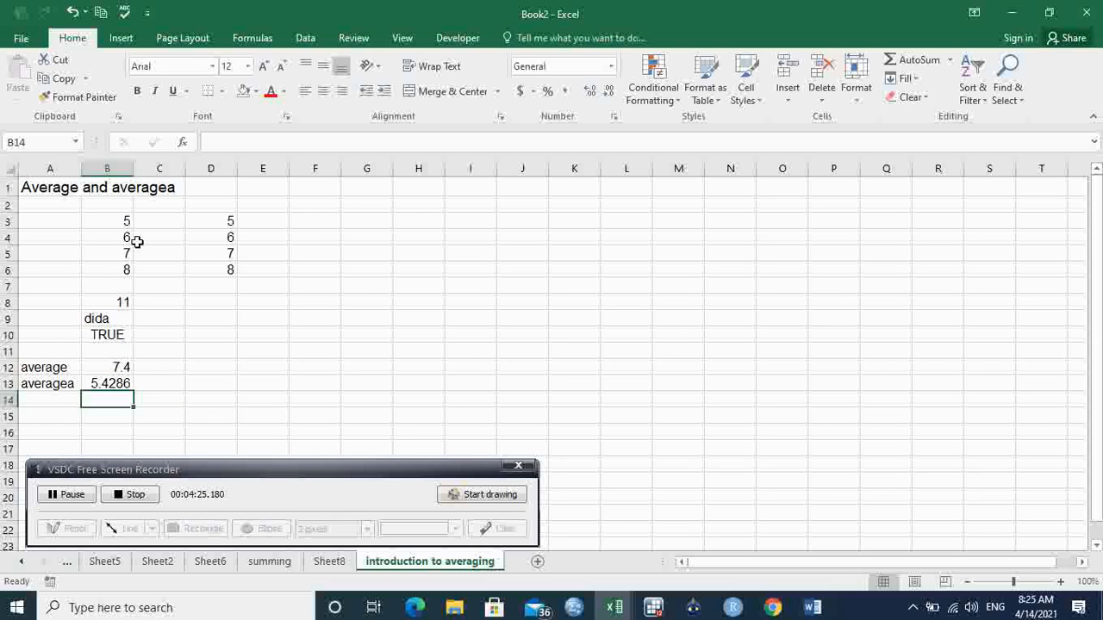
- Review the values in B3:B10 that feed the AVERAGEA result in B13
{"action": "left_click_drag", "start_coordinate": [117, 220], "coordinate": [122, 332]}
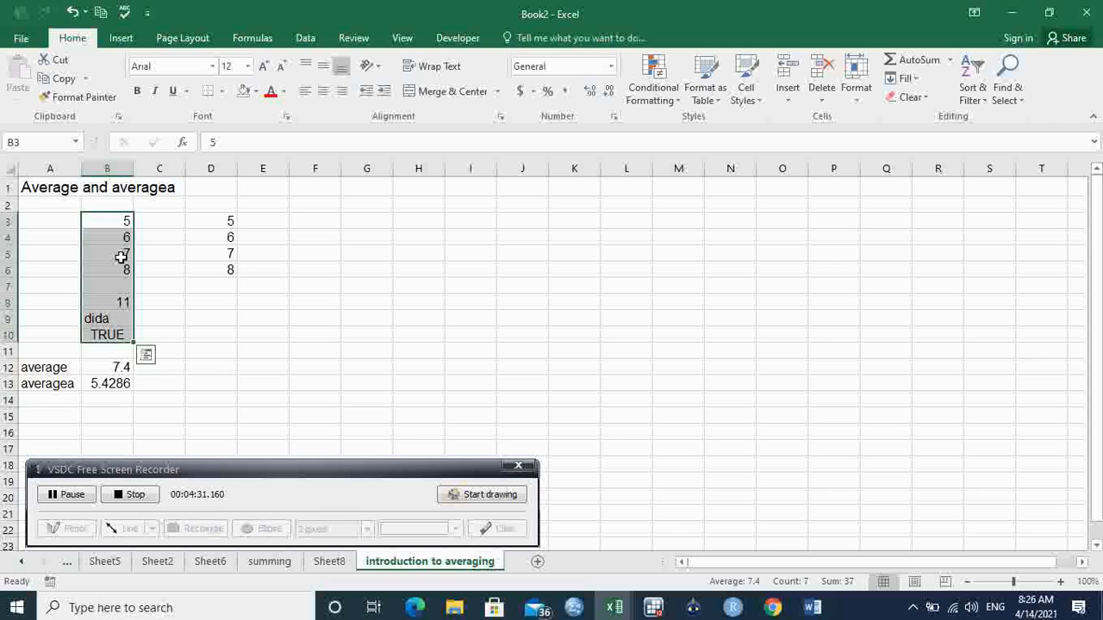